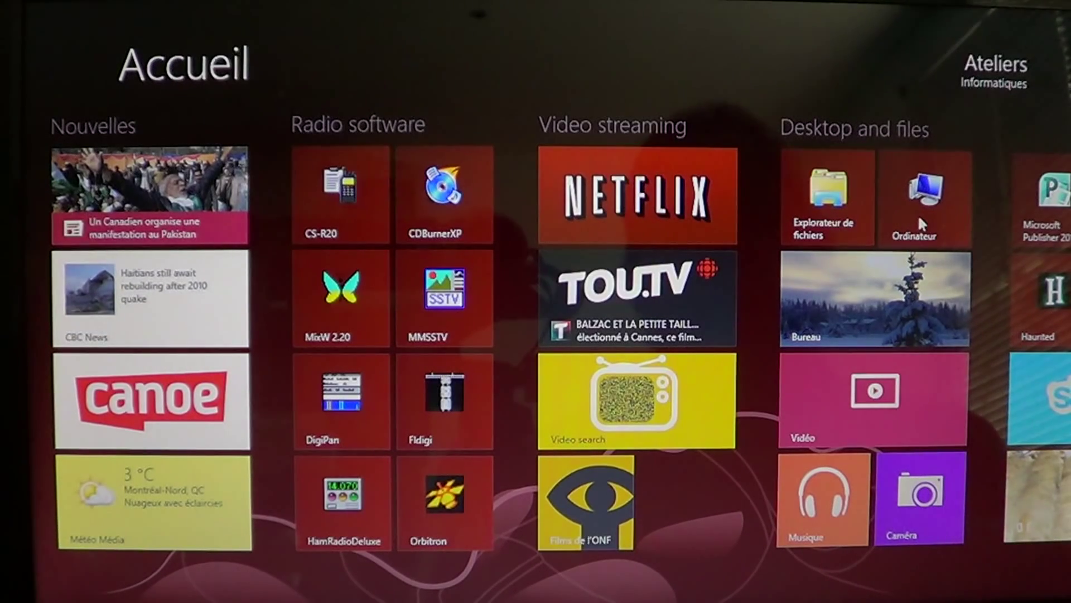
Open the signed-in account's menu on the Start screen to lock the session
left_click(1025, 67)
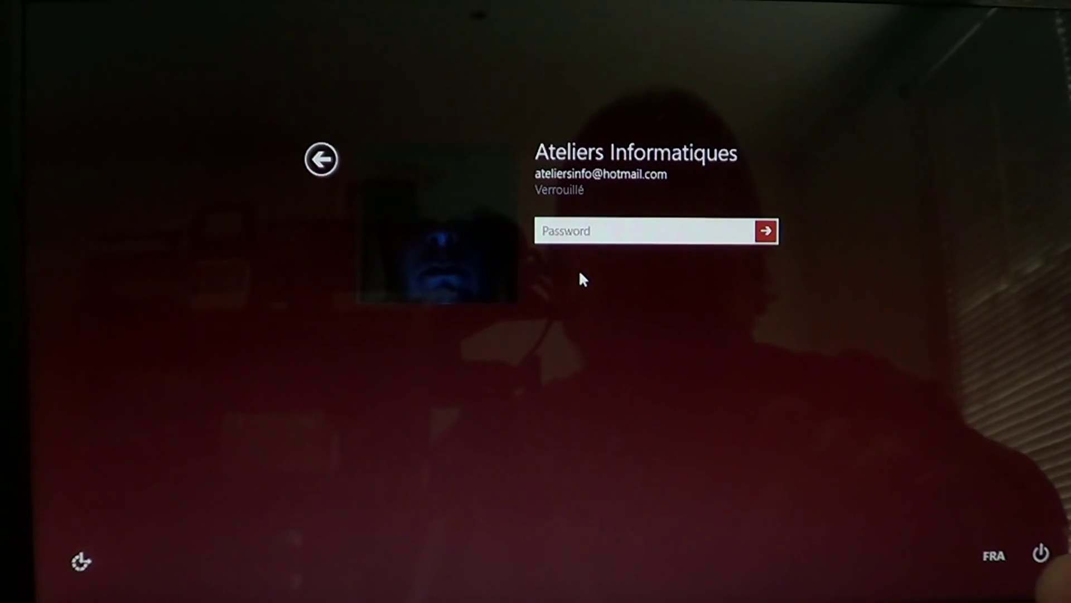
type("*****")
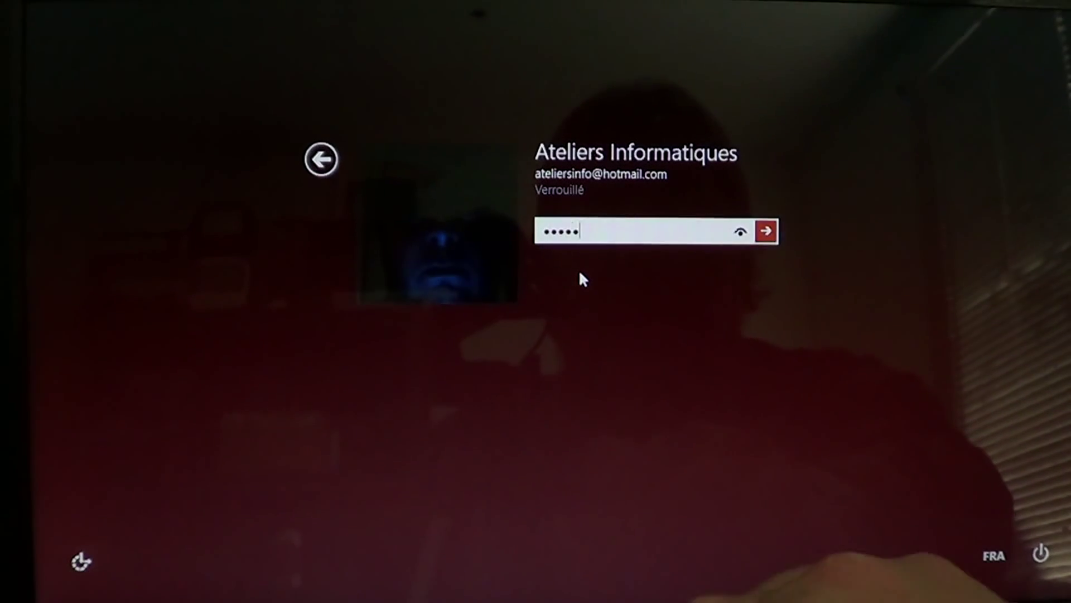
type("****")
Submit the account password to sign back in to the Start screen
key("Return")
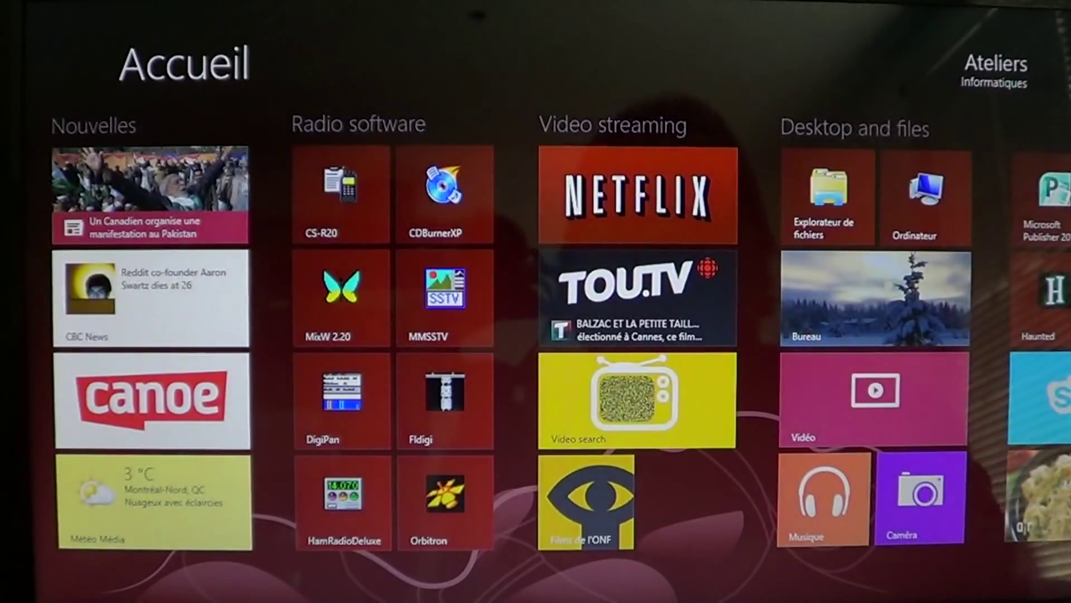
scroll(535, 335, "down", 3)
scroll(536, 335, "up", 3)
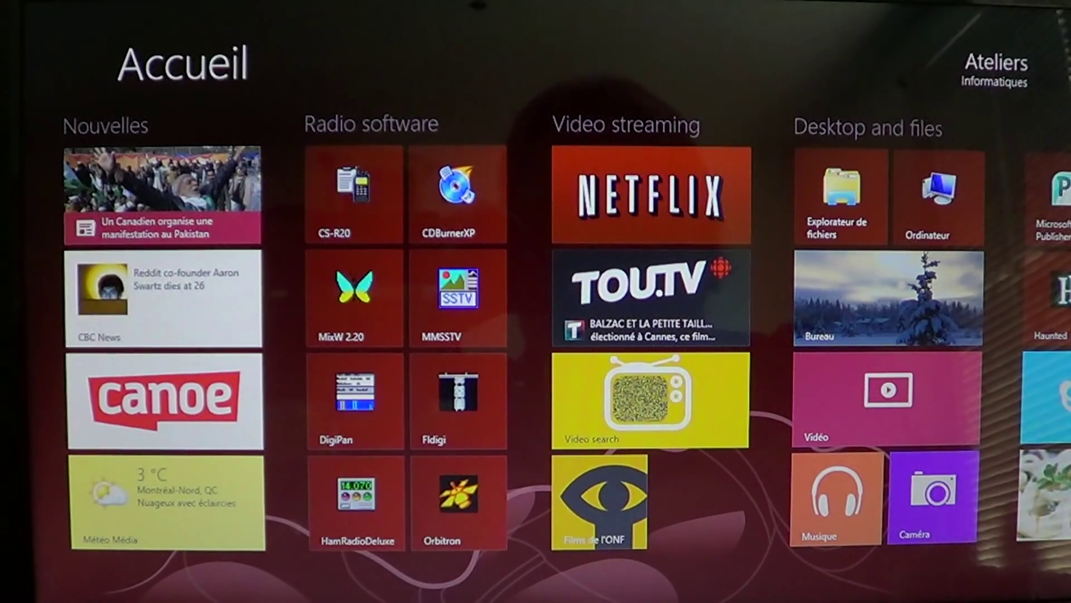
Open the Run dialog and erase msconfig from the Ouvrir field
key("super+r")
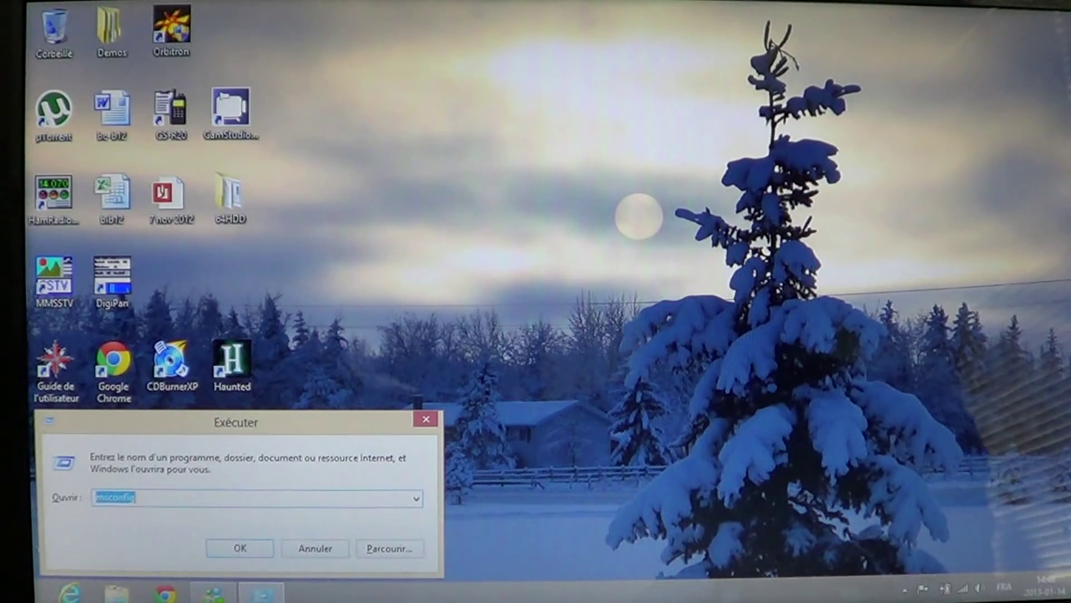
left_click(212, 497)
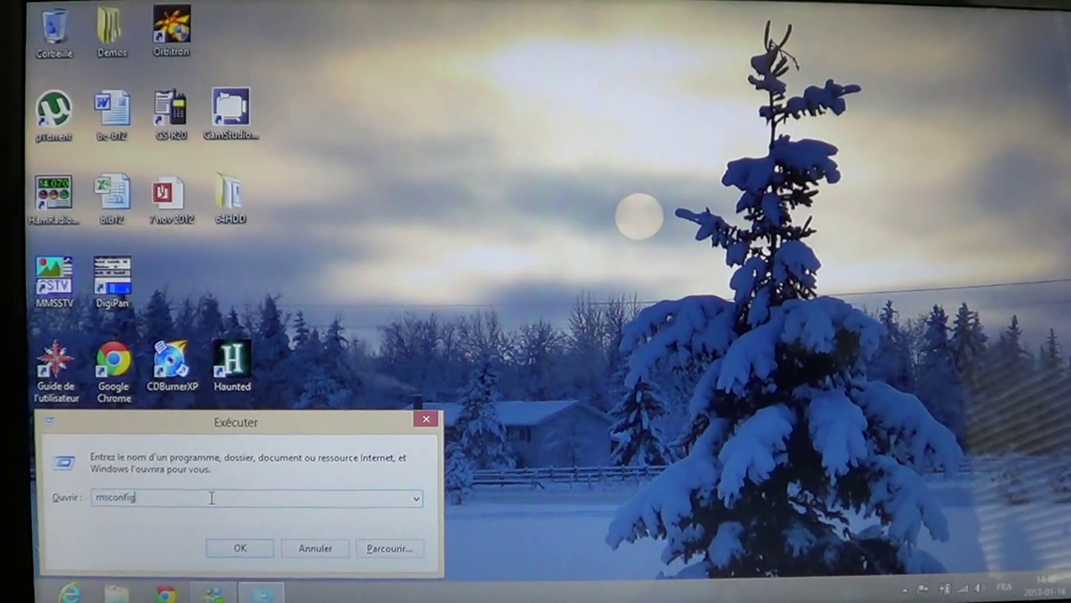
key("BackSpace")
key("BackSpace")
key("BackSpace")
key("BackSpace")
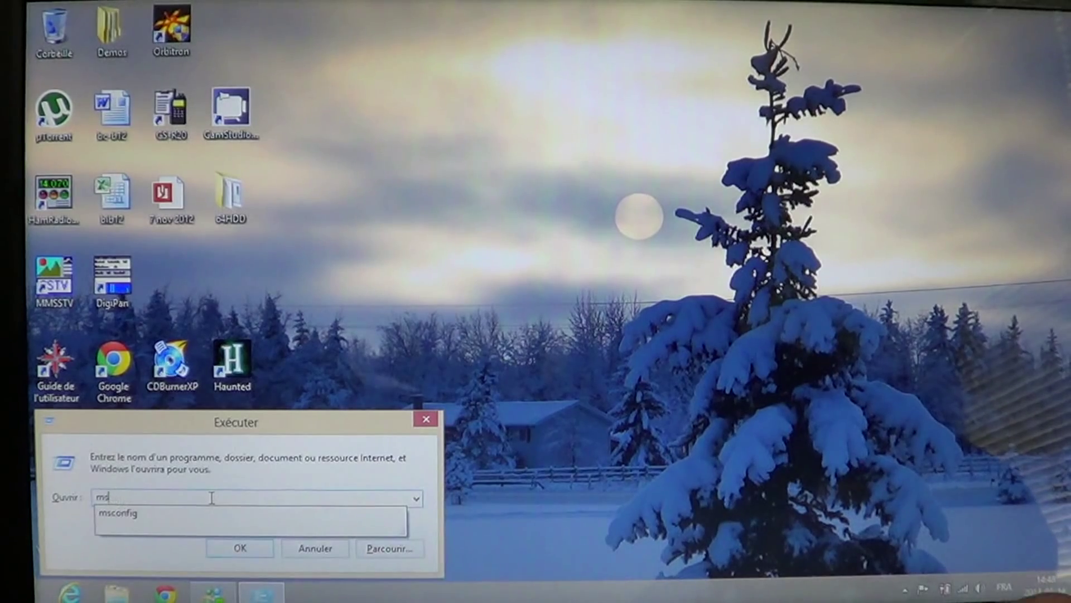
key("BackSpace")
key("BackSpace")
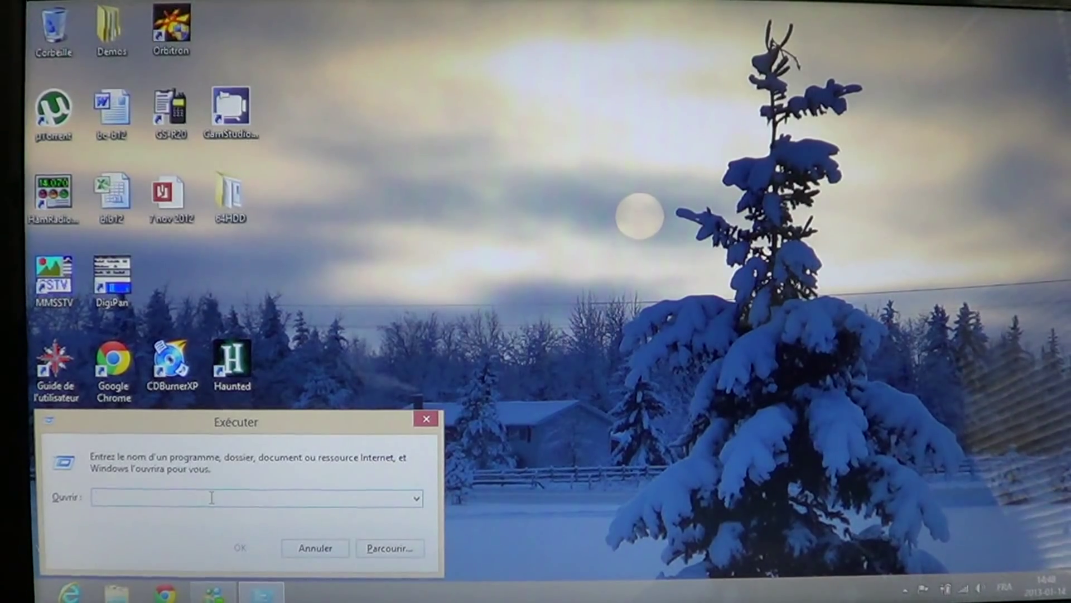
type("netp")
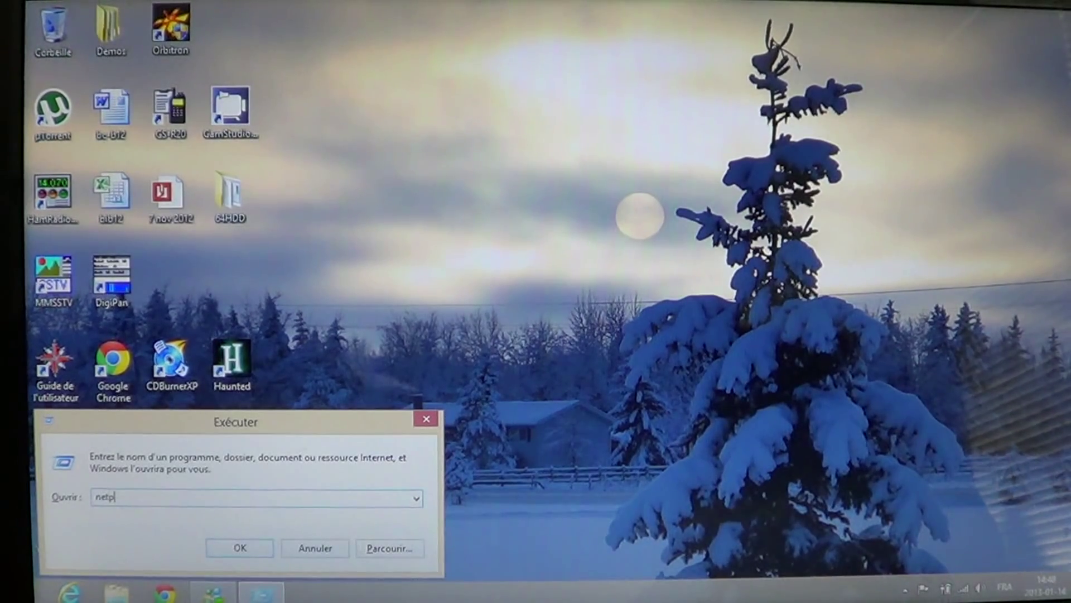
type("lwi")
type("z")
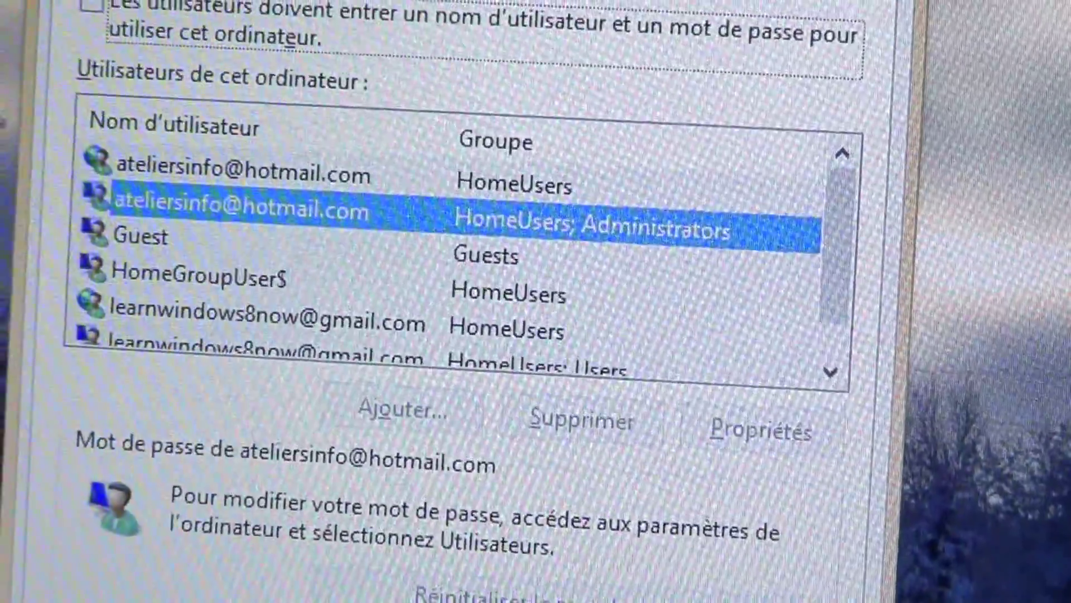
Turn off the password requirement and enter the Ateliers password twice for automatic sign-in
key("Return")
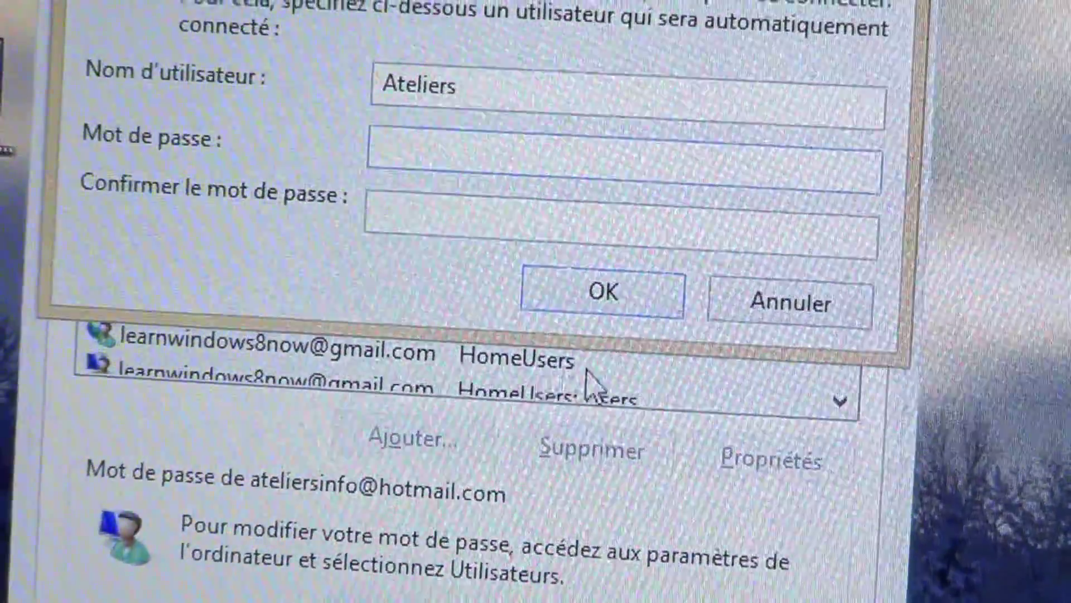
type("••••")
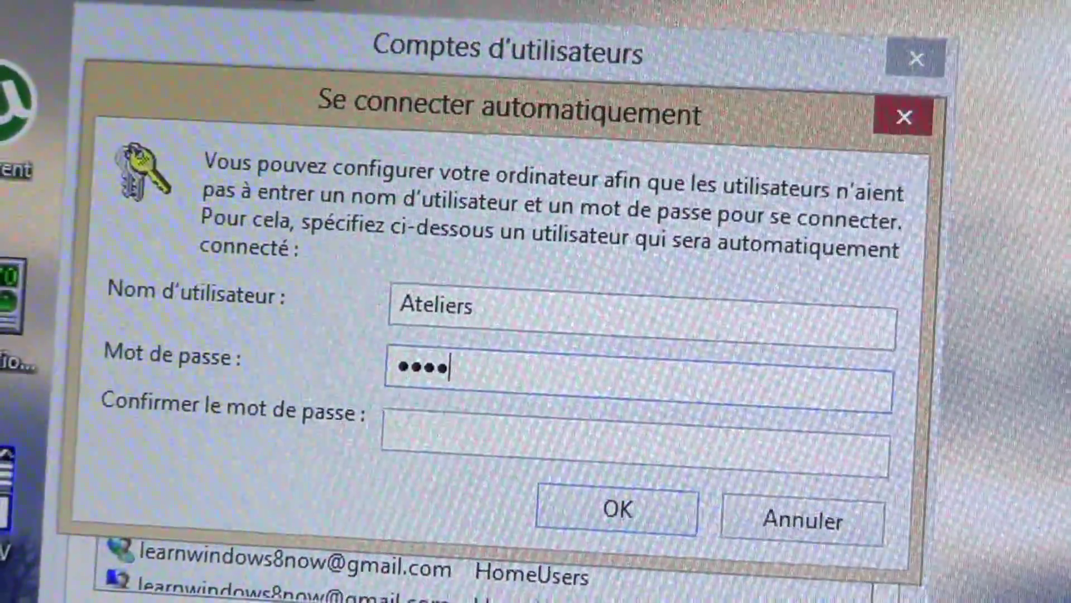
type("•••••")
key("Tab")
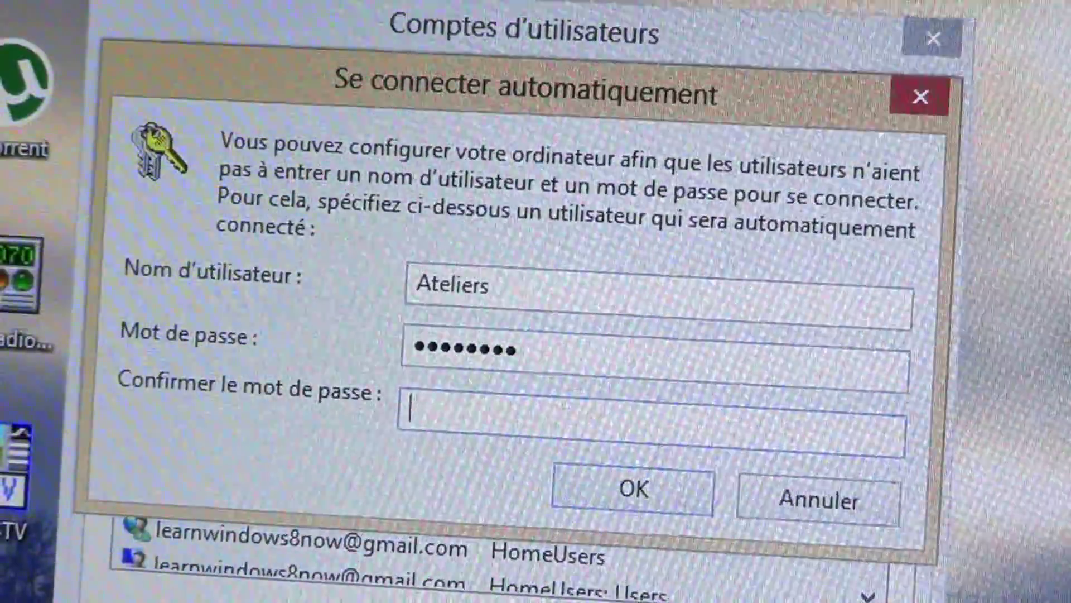
type("•••••••••")
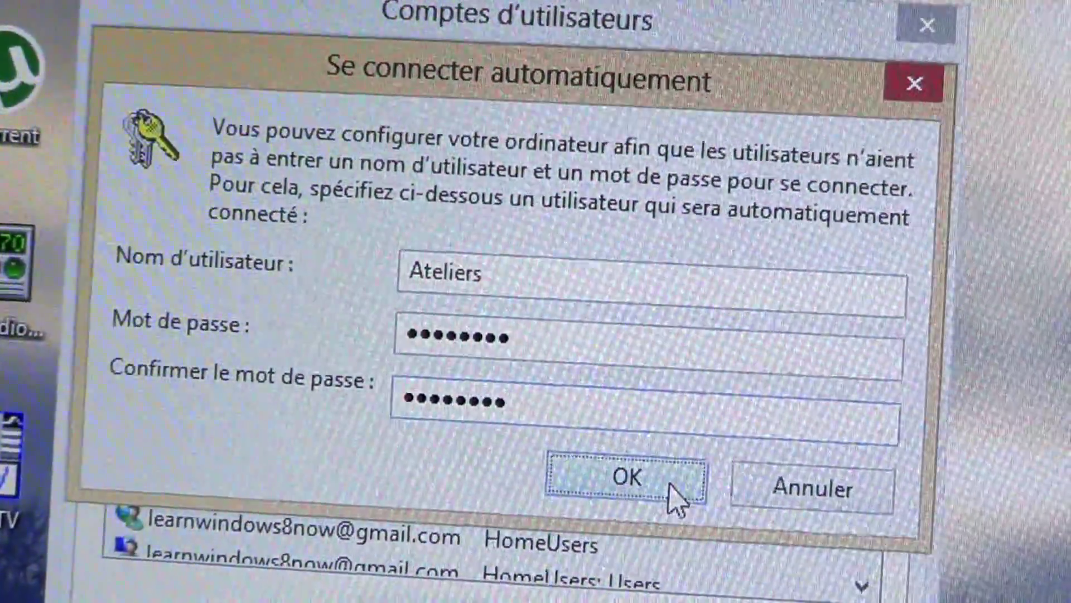
left_click(678, 489)
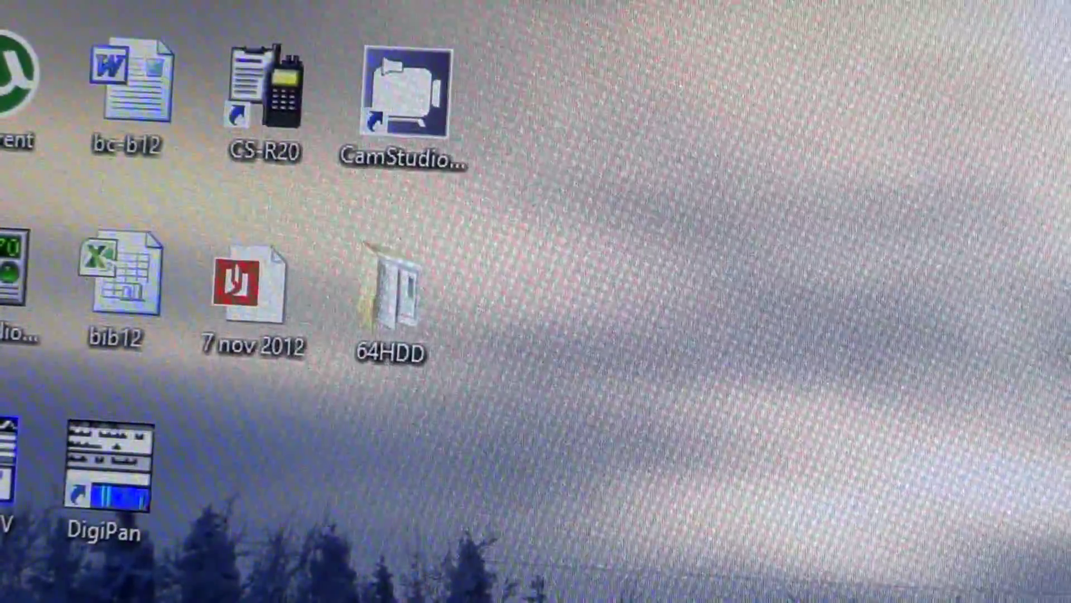
Switch from the desktop to the Start screen with the Windows key
key("super")
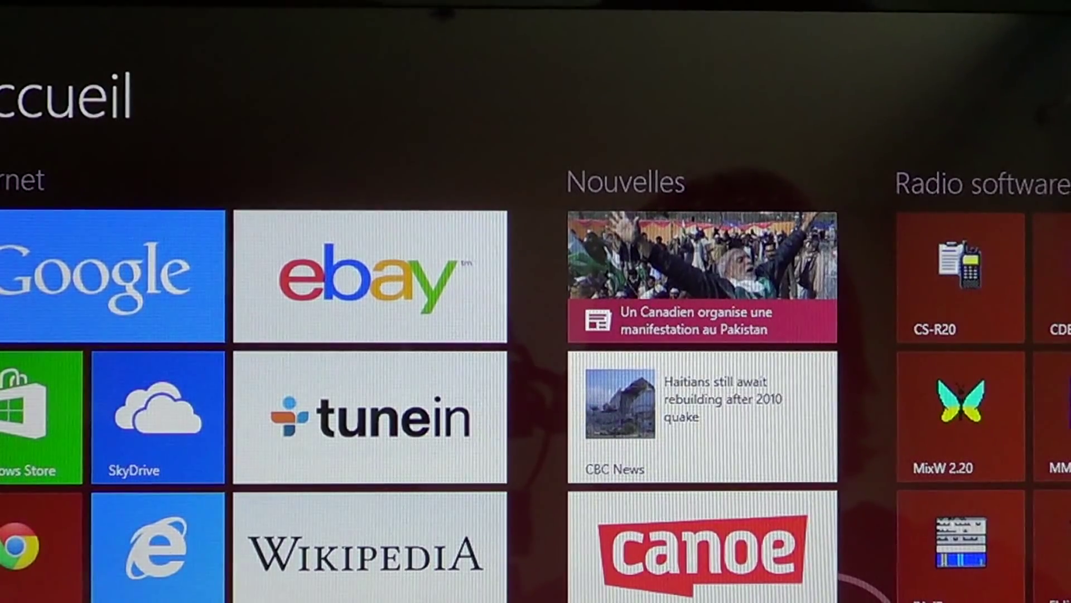
scroll(536, 402, "down", 3)
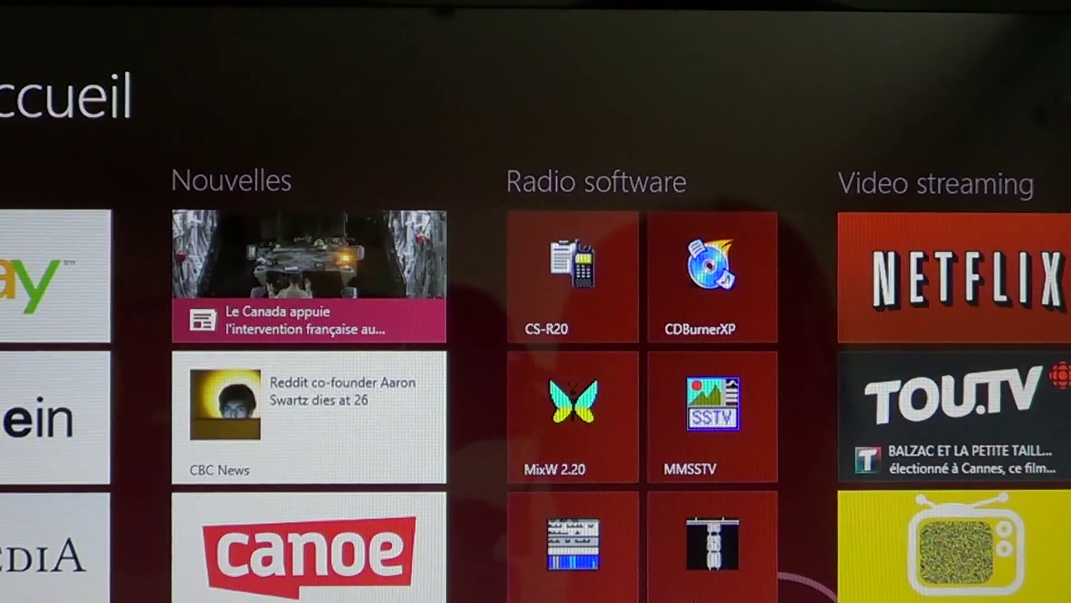
scroll(535, 402, "right", 5)
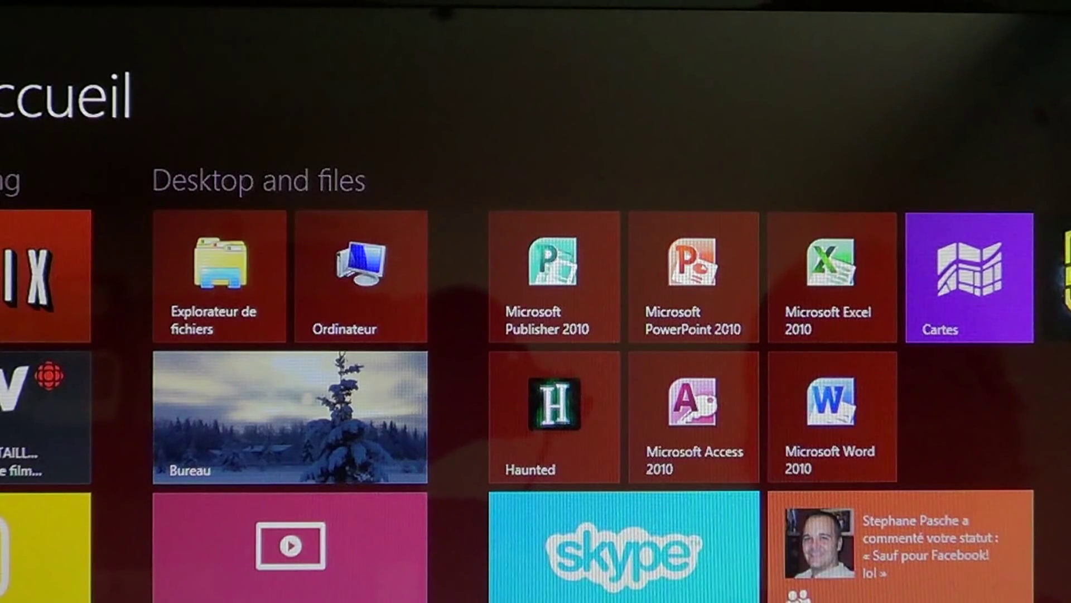